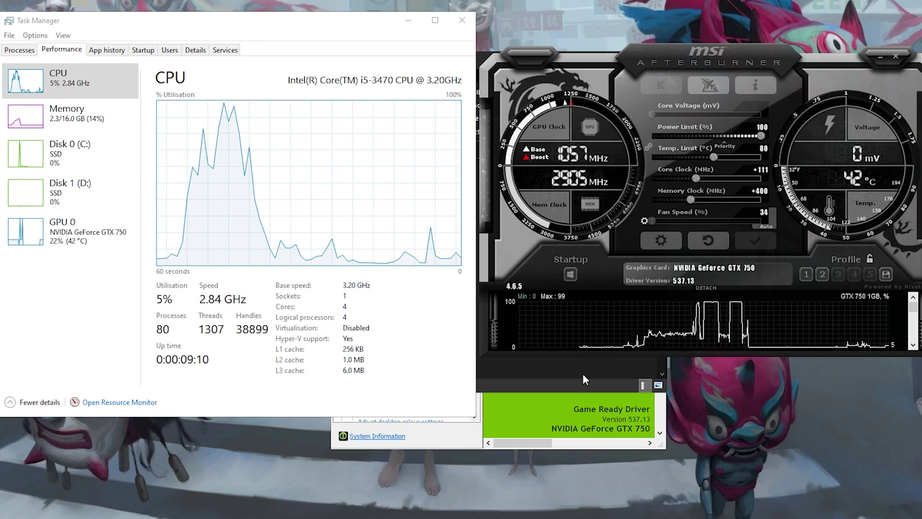
Bring the File Explorer window for the Armored Core VI Game folder in front of Task Manager
click(547, 383)
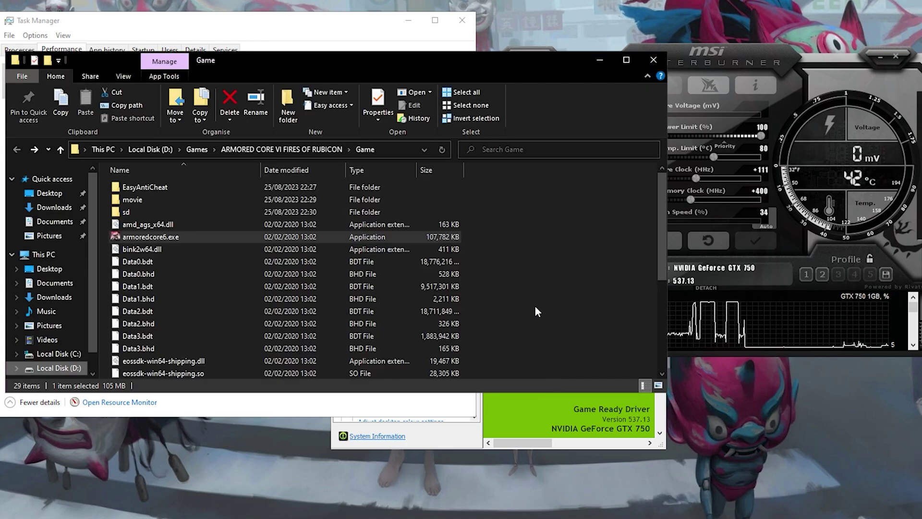
After a first launch attempt, copy d3d12.dll from Downloads and go back to Game
double_click(178, 236)
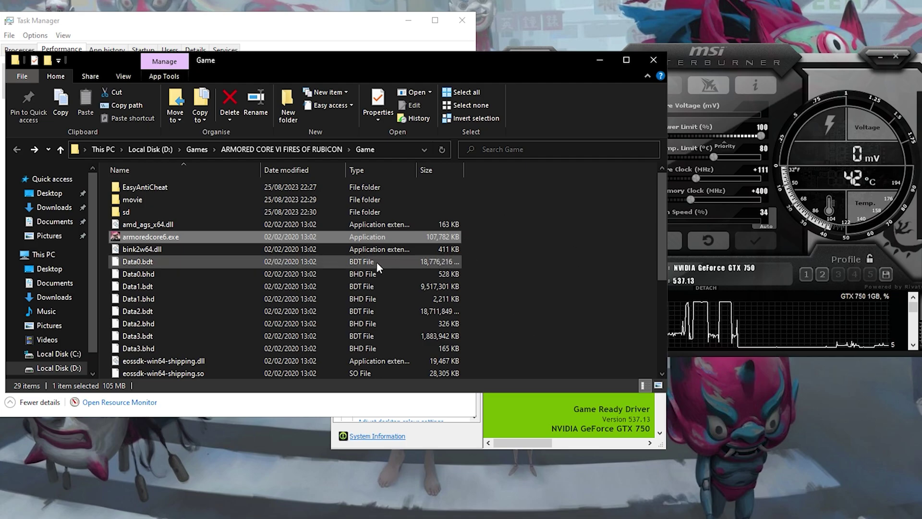
click(55, 207)
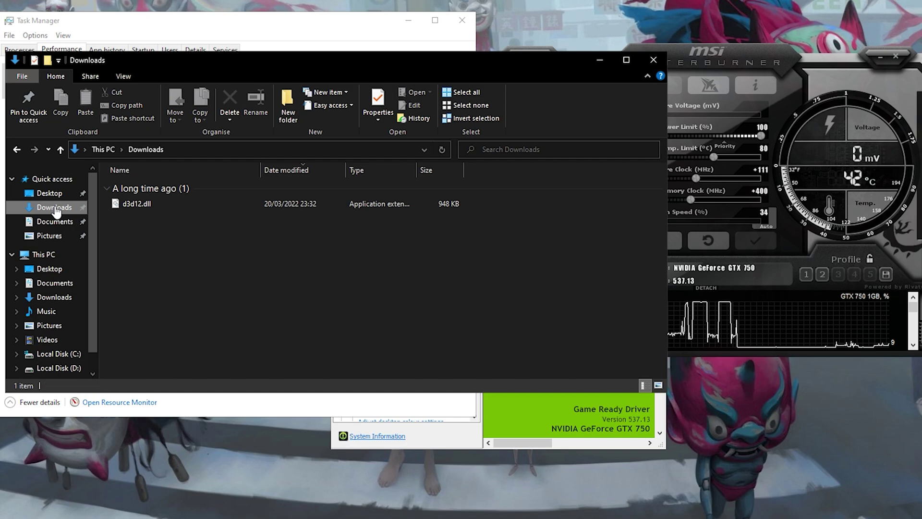
right_click(128, 205)
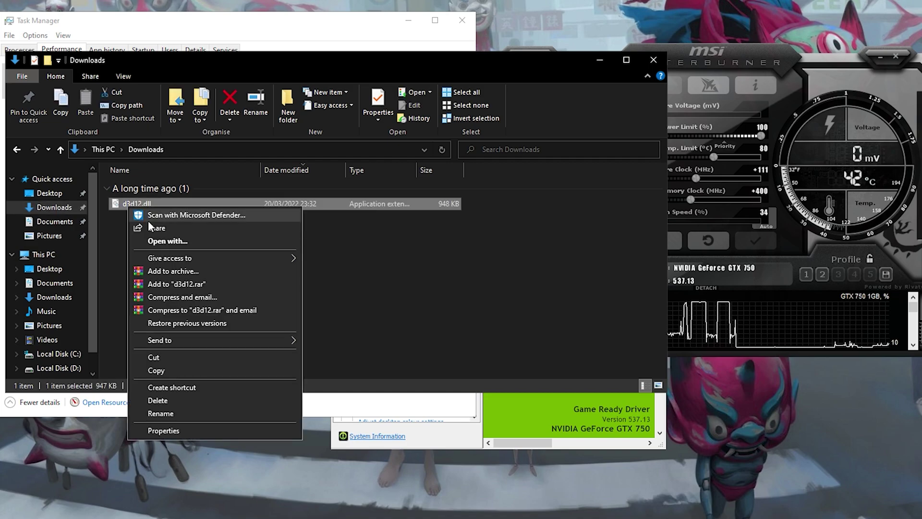
click(174, 370)
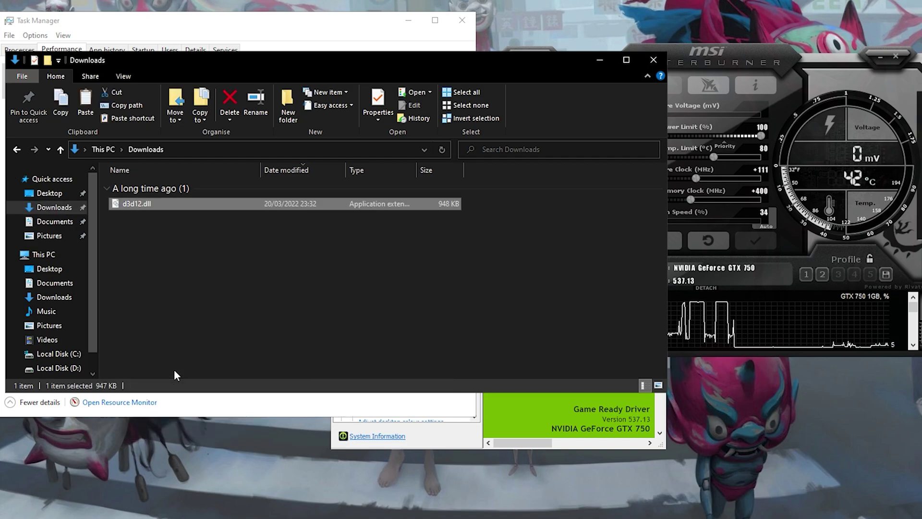
click(15, 149)
right_click(515, 241)
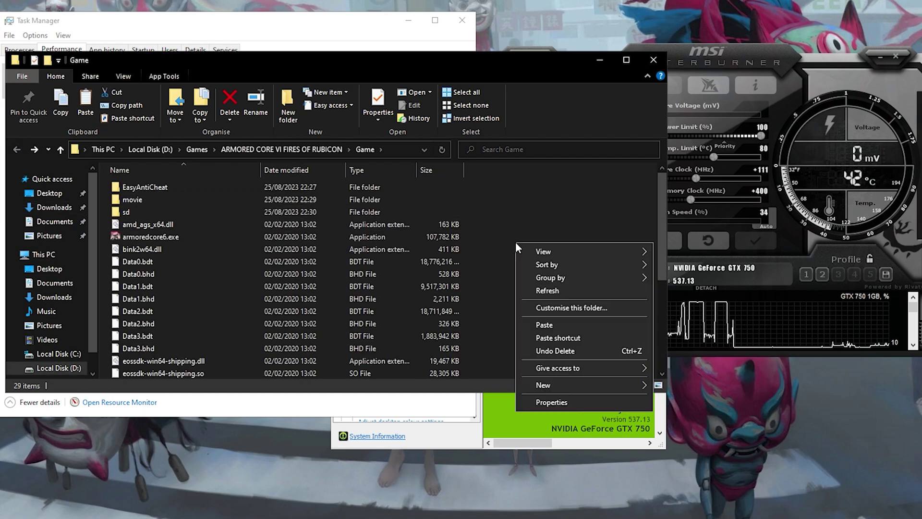
Paste d3d12.dll into the Game folder and launch armoredcore6.exe
click(542, 323)
double_click(243, 238)
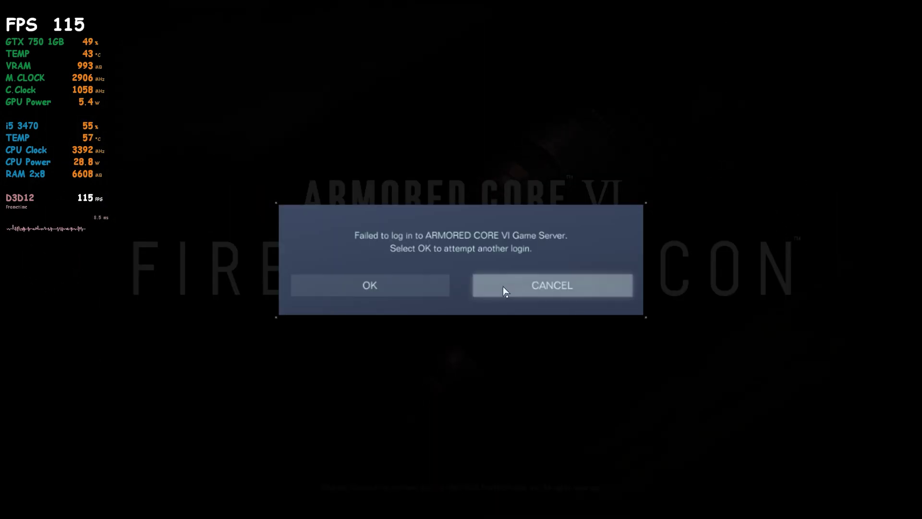
Cancel the login-failed dialog and choose CONTINUE on the main menu
click(503, 287)
click(457, 366)
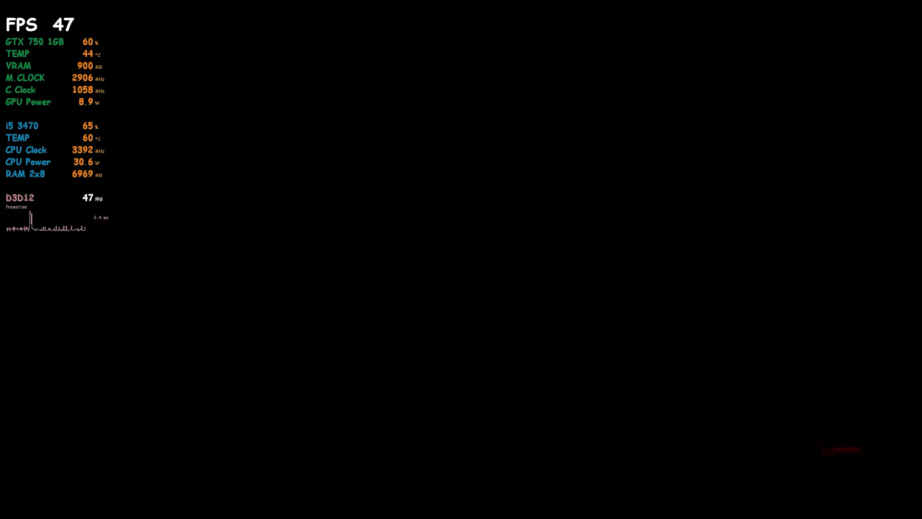